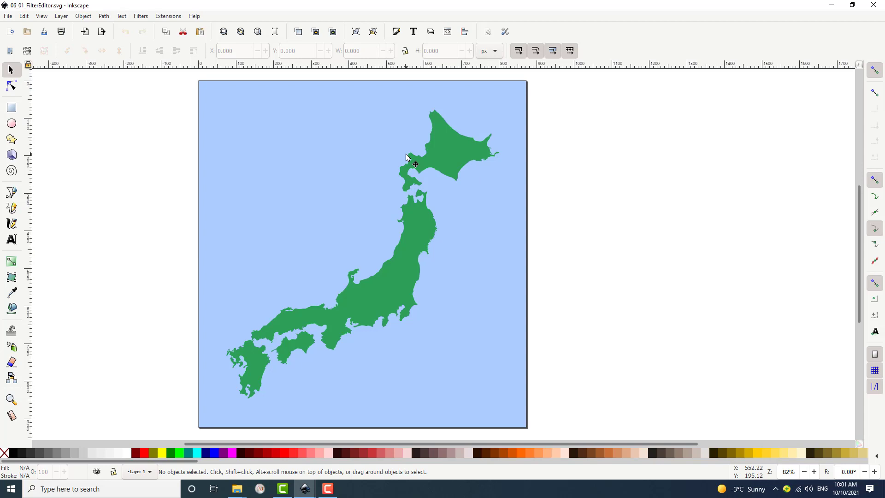
Open the Filter Editor.
click(141, 16)
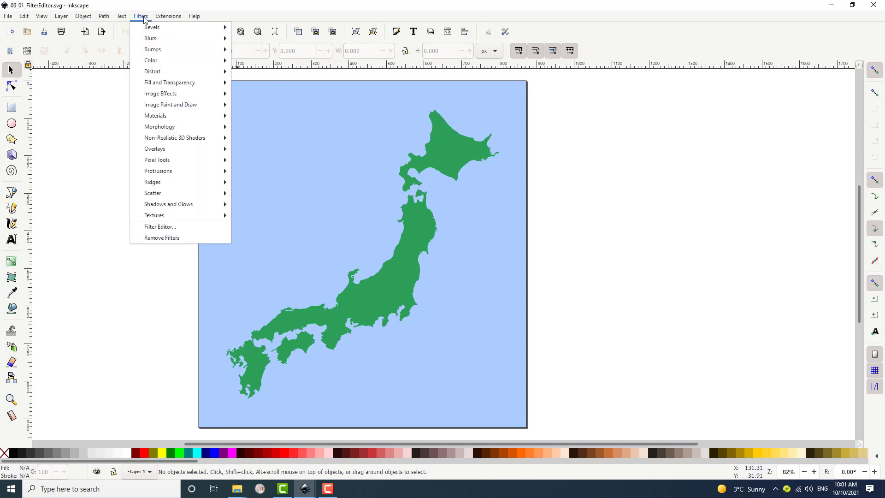
mouse_move(211, 204)
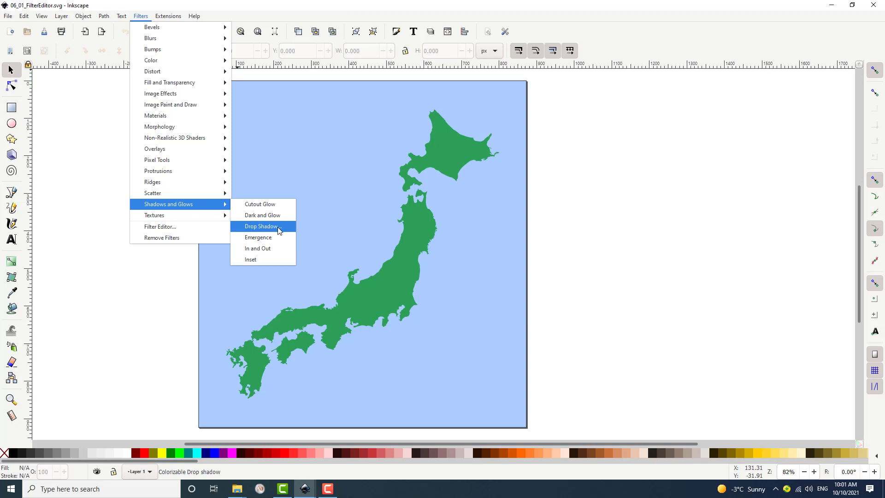
click(210, 231)
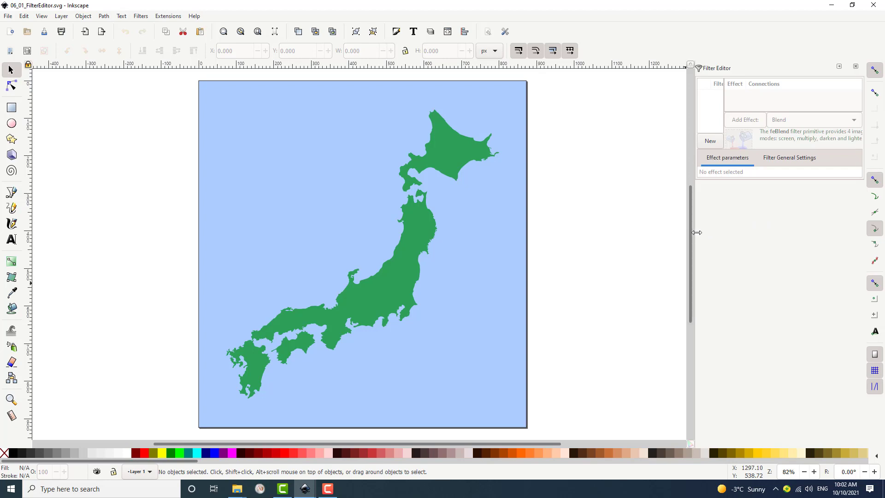
Widen the Filter Editor panel and create a new filter.
drag(695, 234, 569, 233)
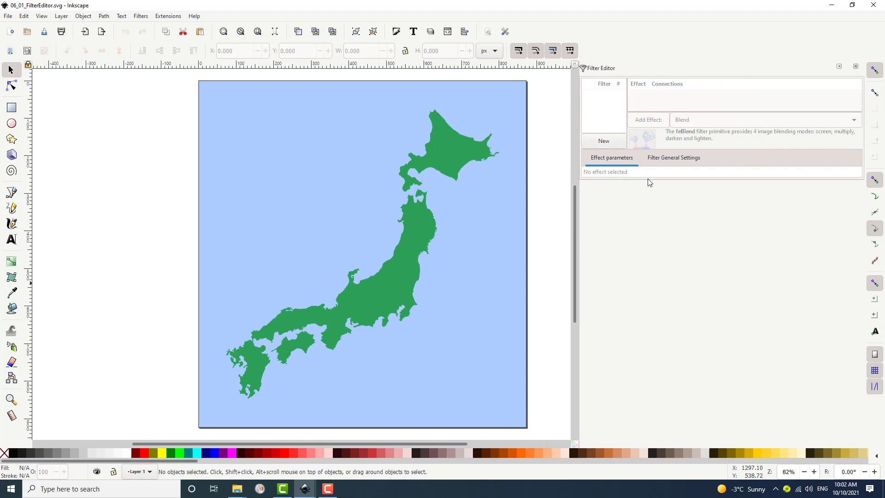
click(616, 144)
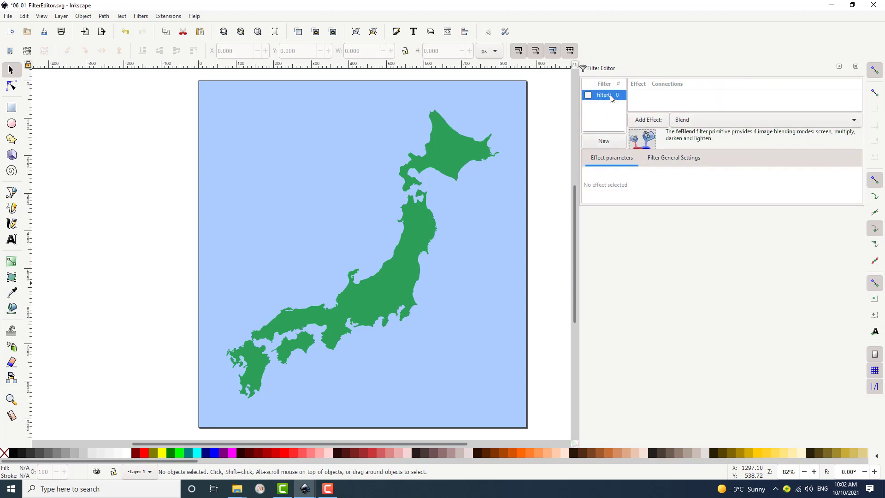
Try to rename the new filter as Drop Shadow.
click(611, 97)
text(Dro)
text(p S)
text(hadow)
drag(577, 169, 550, 170)
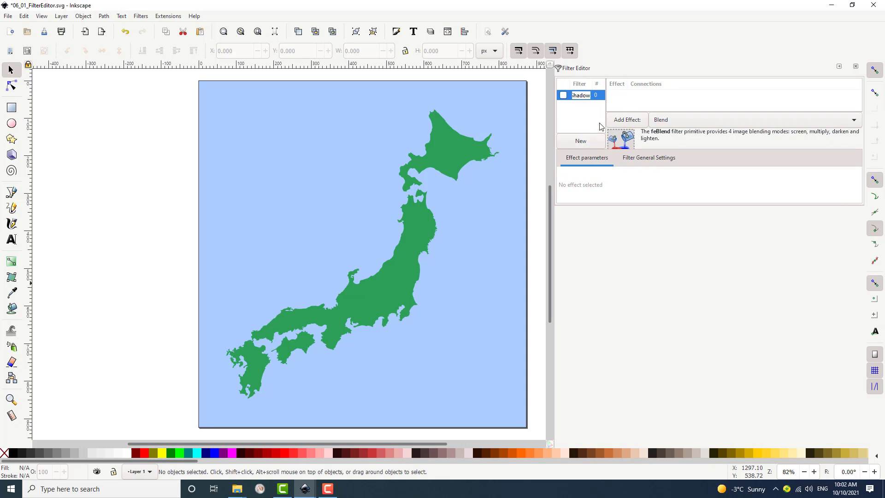
drag(613, 111, 632, 112)
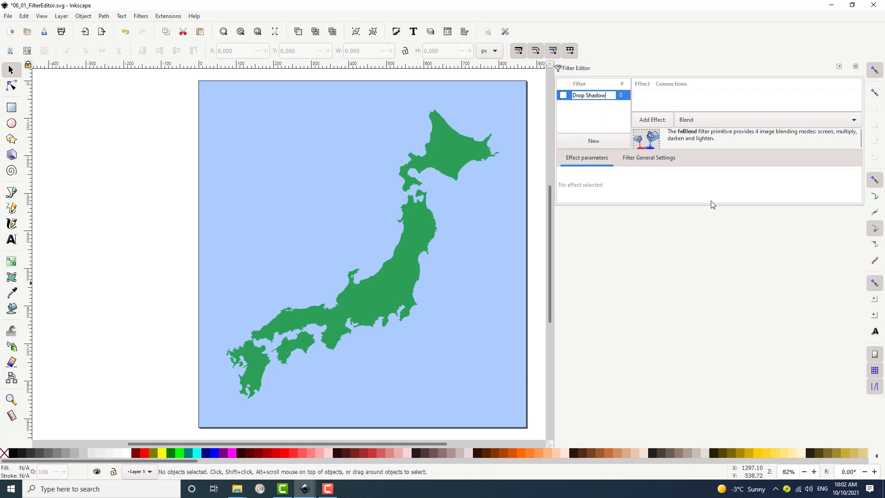
Add a Gaussian Blur effect to the new filter.
drag(709, 207, 712, 251)
click(852, 168)
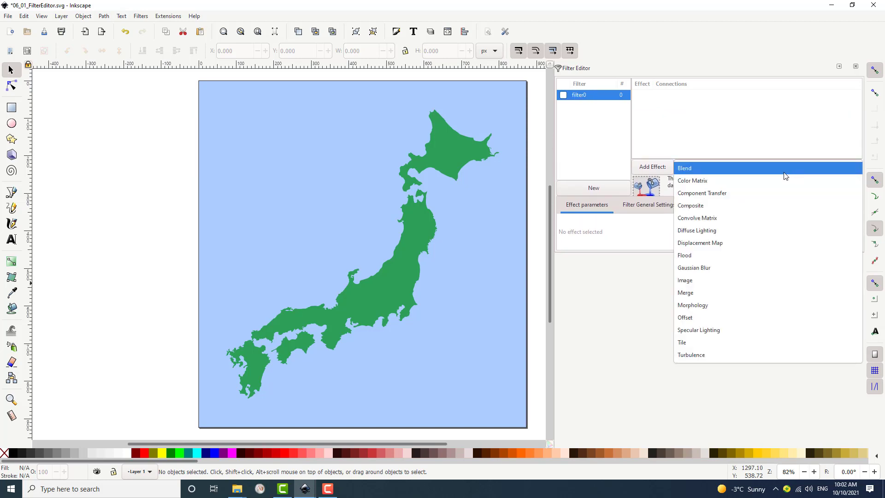
key(Escape)
click(750, 227)
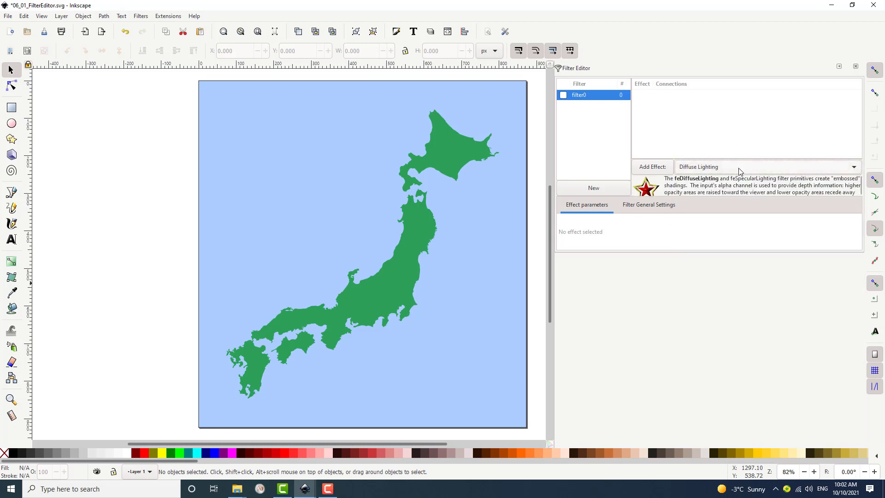
drag(739, 159, 739, 142)
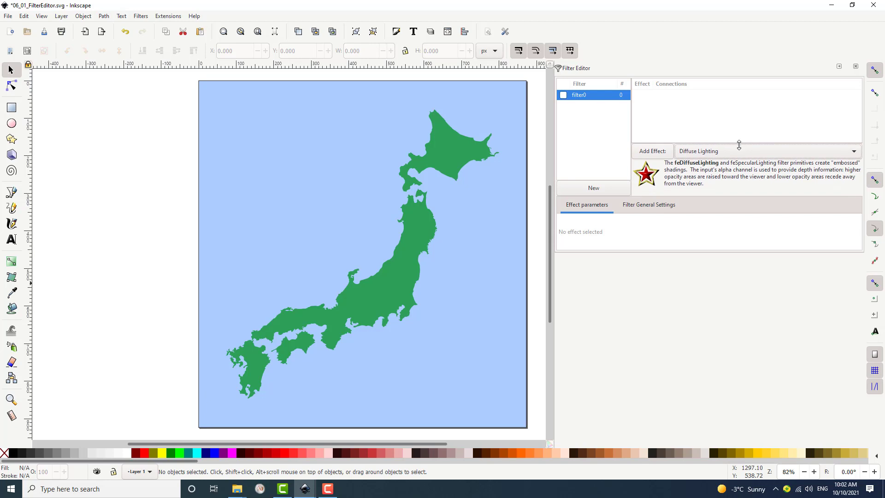
click(739, 152)
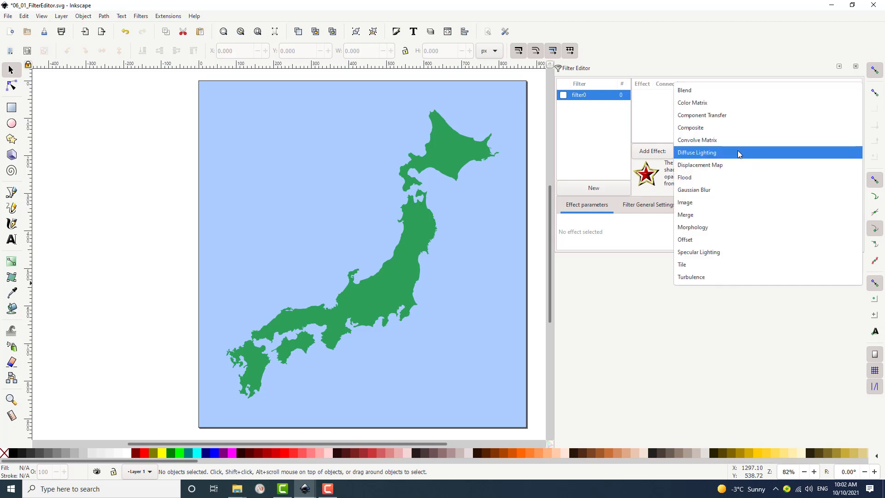
click(731, 190)
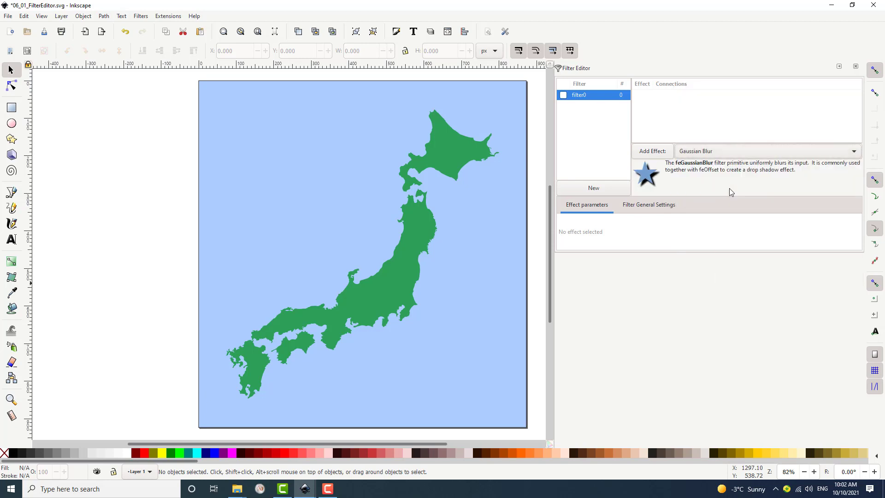
click(657, 153)
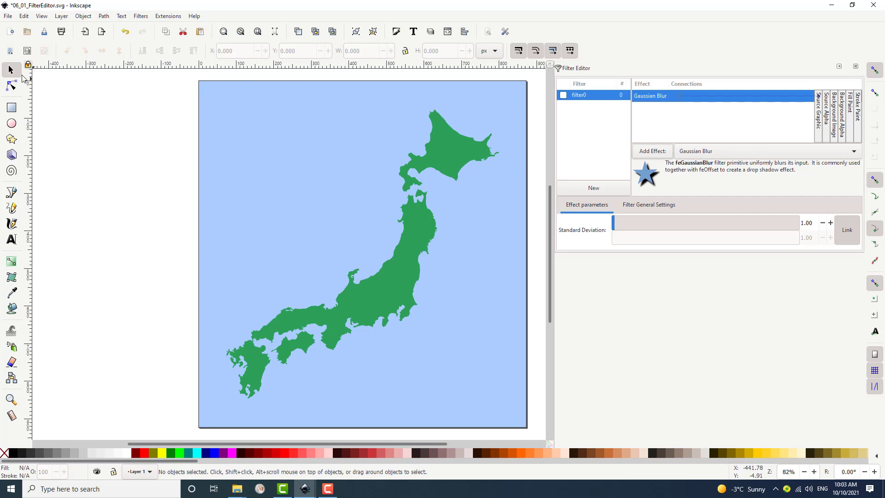
Select the Japan map shape and apply filter0 to it.
click(426, 237)
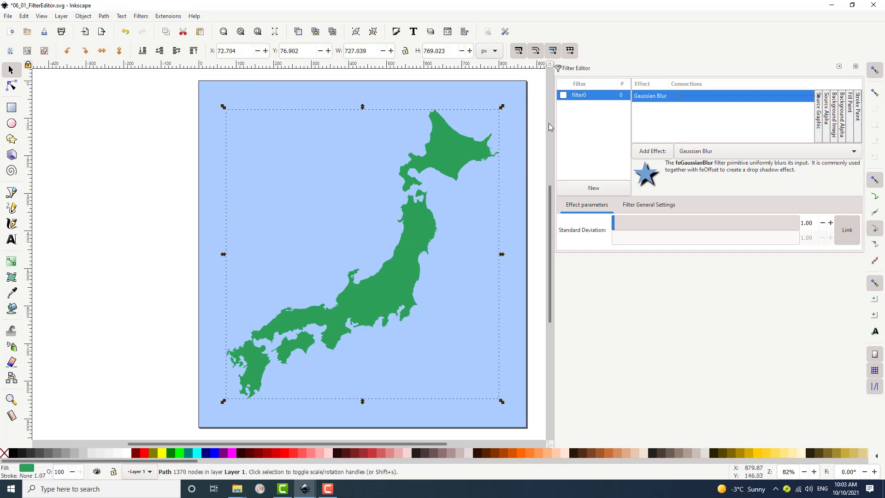
click(563, 96)
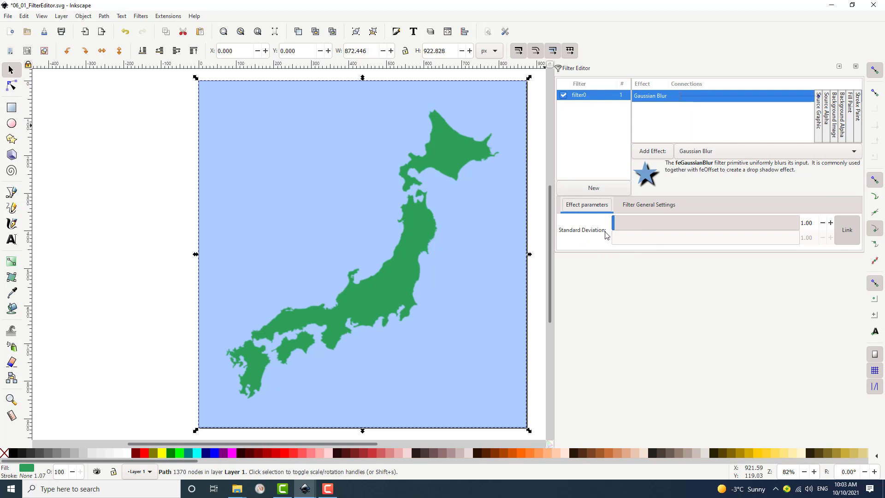
Set the Gaussian Blur's standard deviation to 10.
drag(614, 228, 632, 229)
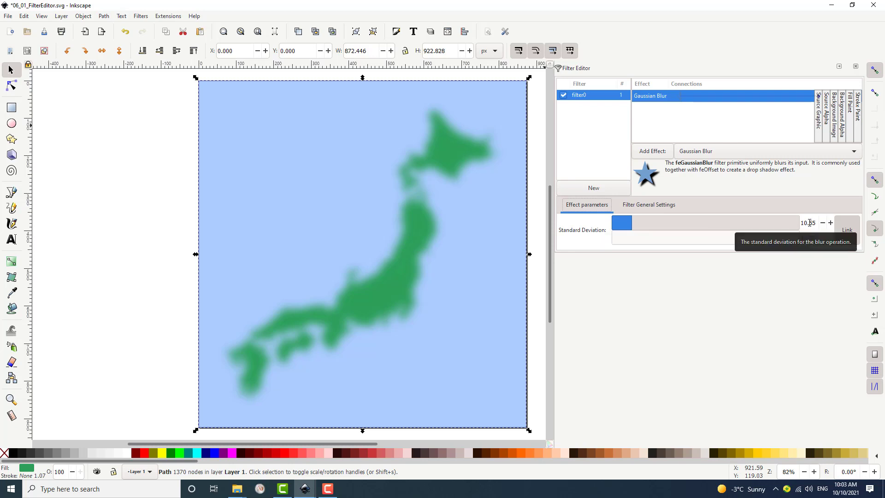
drag(809, 223, 816, 223)
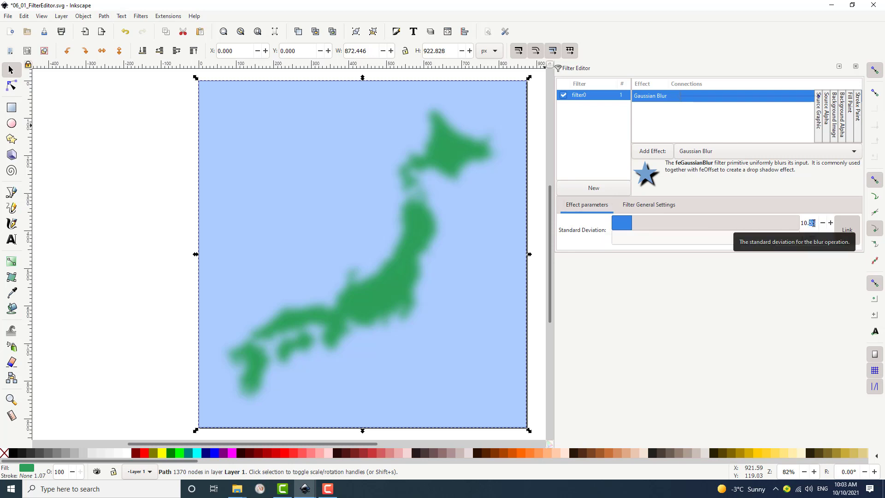
text(00)
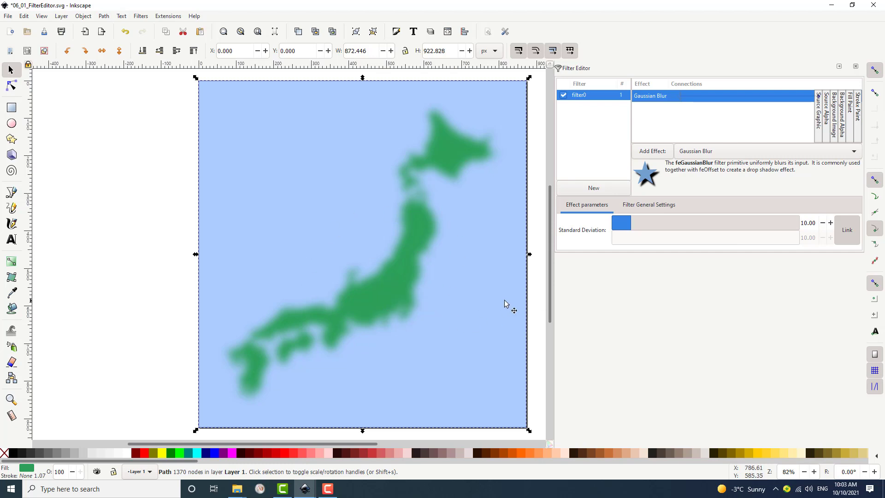
Unlink the blur's horizontal and vertical standard deviation values.
click(844, 239)
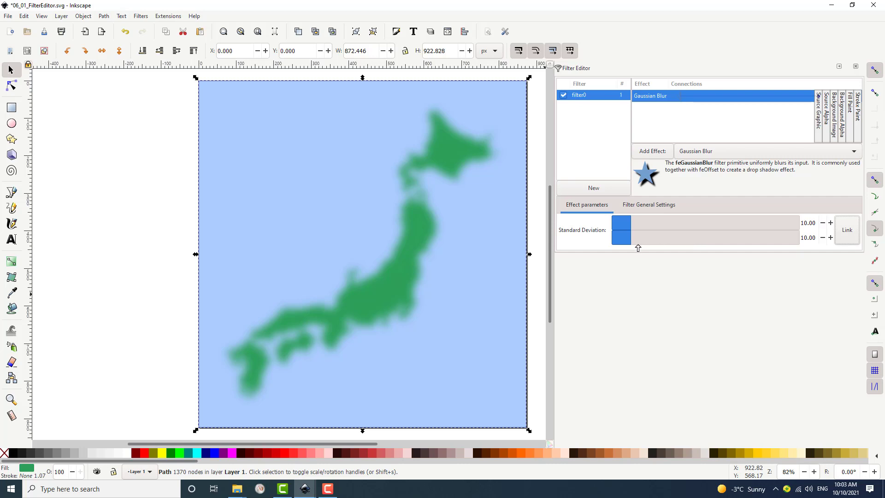
click(846, 231)
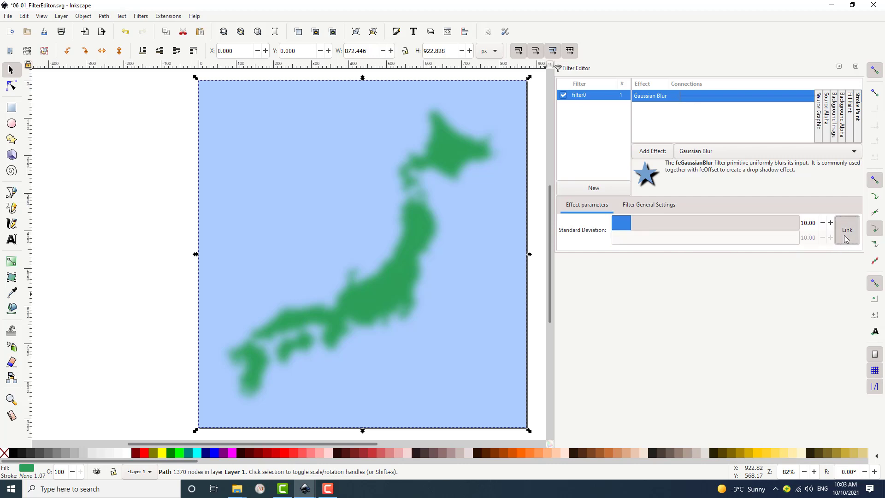
click(846, 235)
click(846, 235)
click(847, 235)
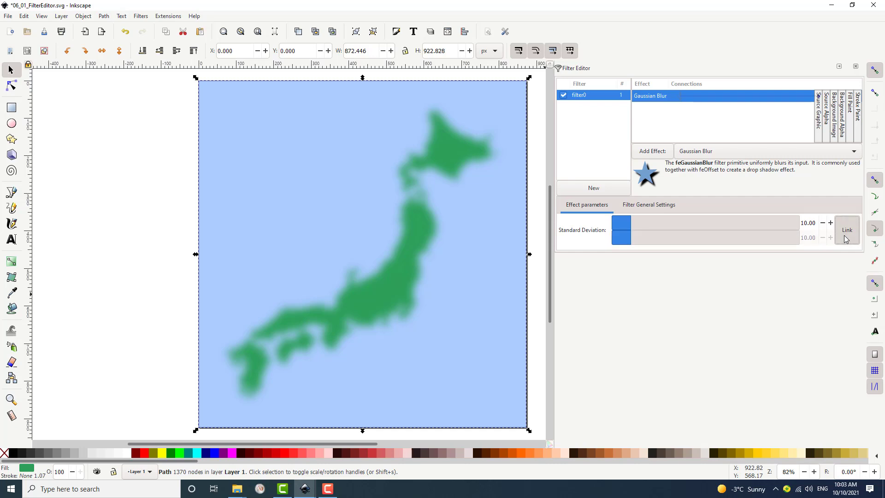
click(846, 235)
click(847, 238)
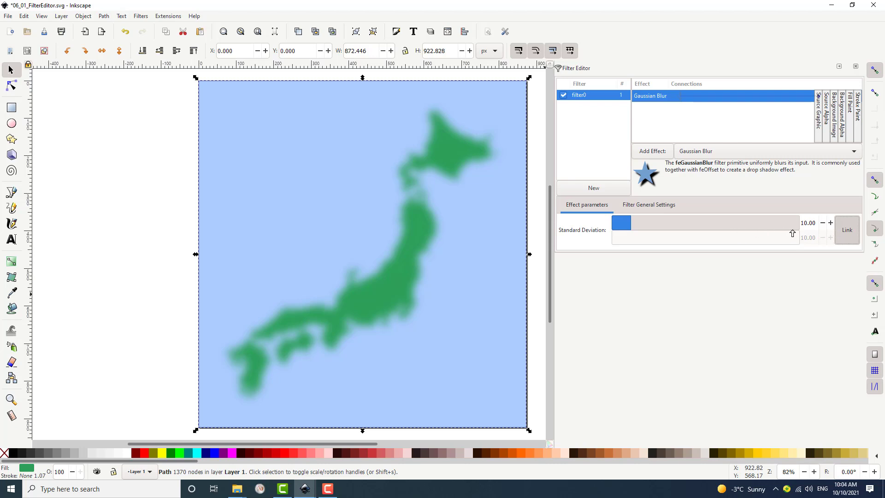
click(847, 233)
Try a vertical standard deviation of 0.01, then set it back to 10.
click(808, 237)
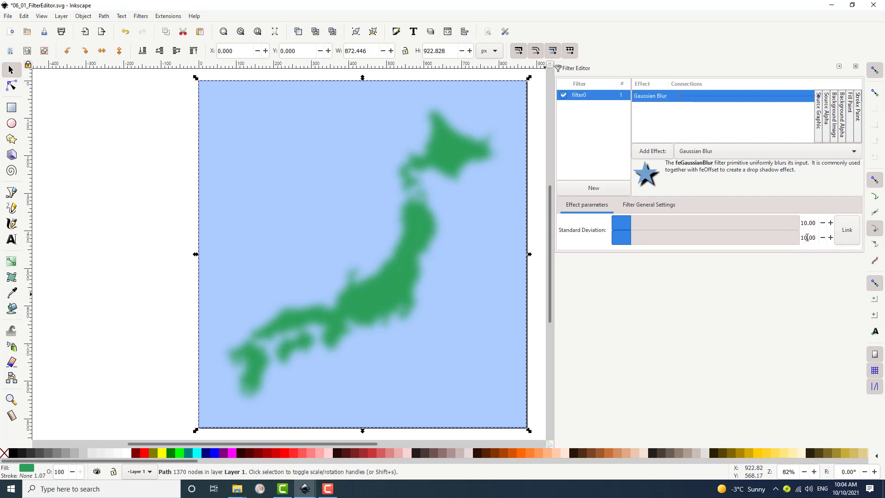
key(BackSpace)
key(Return)
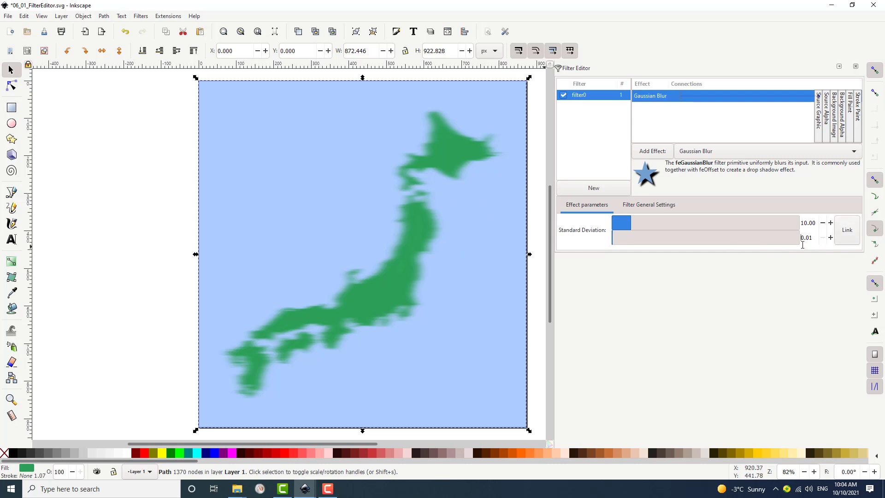
double_click(812, 239)
text(10)
key(Return)
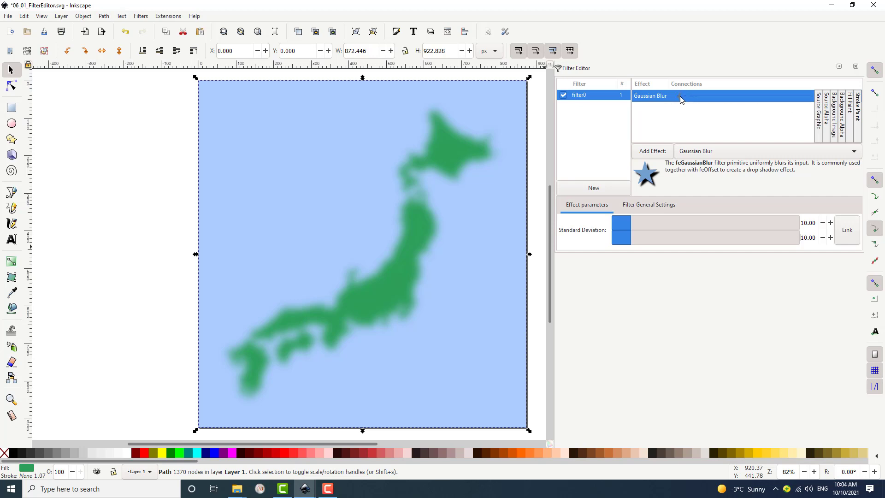
Connect the Gaussian Blur's input to Source Alpha.
drag(682, 100, 819, 99)
drag(681, 101, 829, 101)
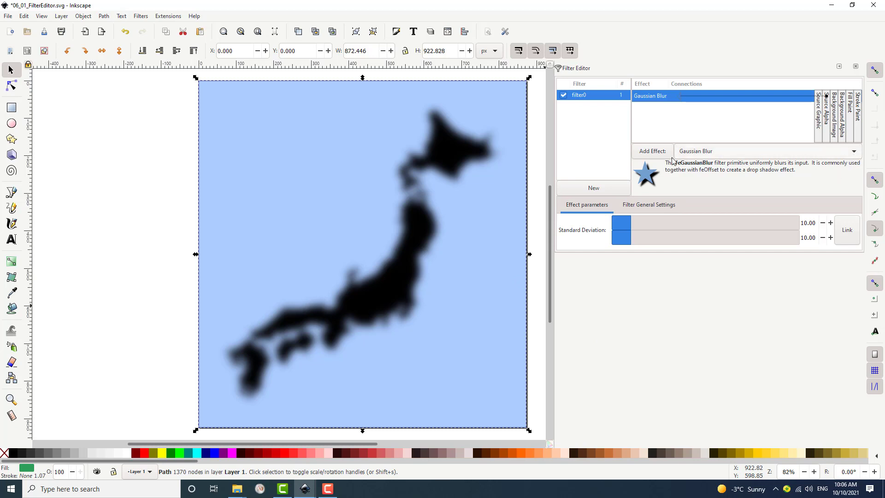
Add an Offset effect to the filter after the Gaussian Blur.
click(854, 155)
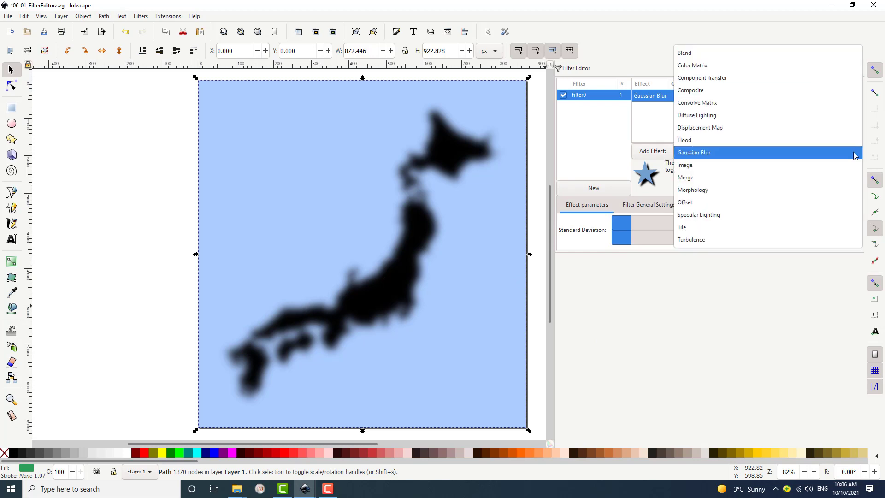
click(803, 203)
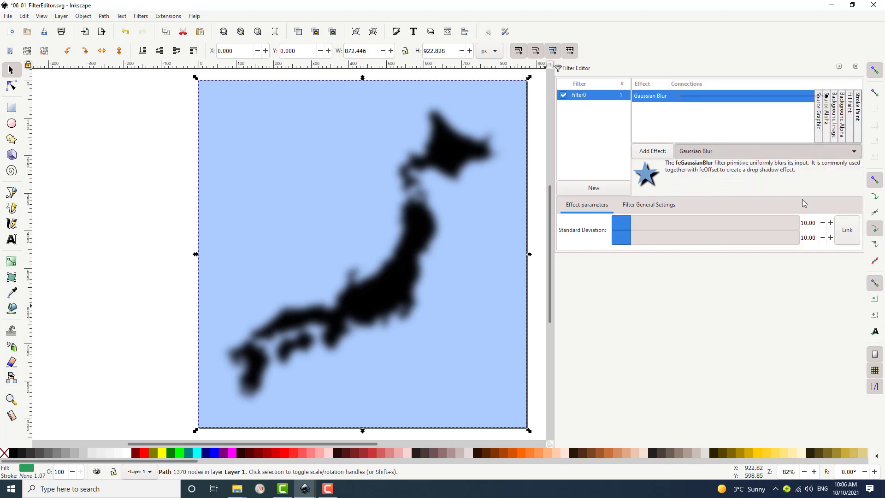
click(660, 155)
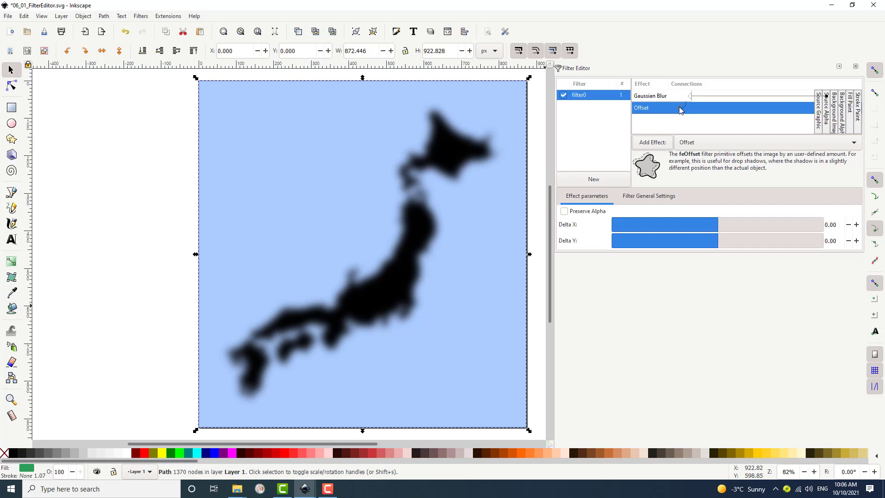
drag(688, 108, 678, 114)
click(665, 99)
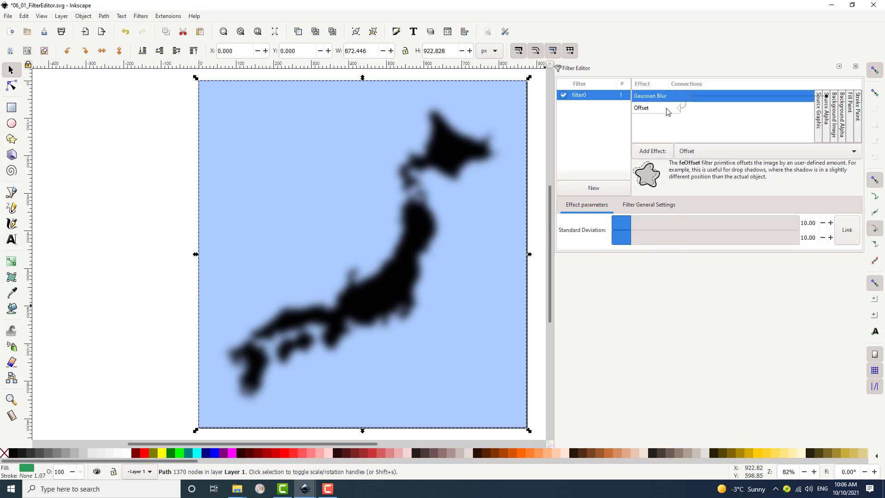
click(668, 109)
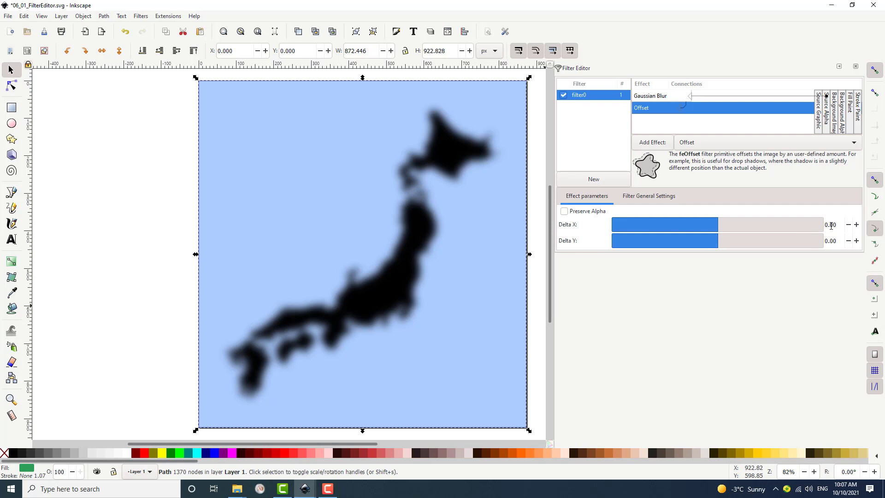
Set the offset's Delta X and Delta Y to 5.
drag(828, 225, 824, 240)
text(5)
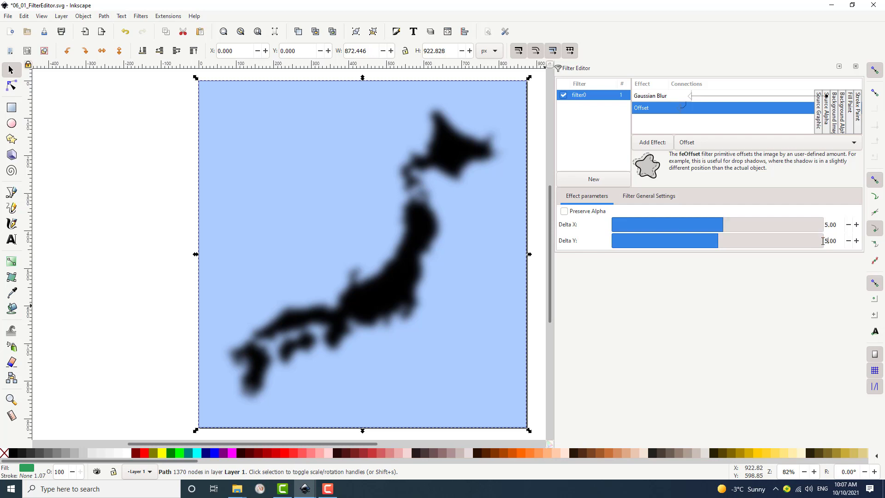
key(Return)
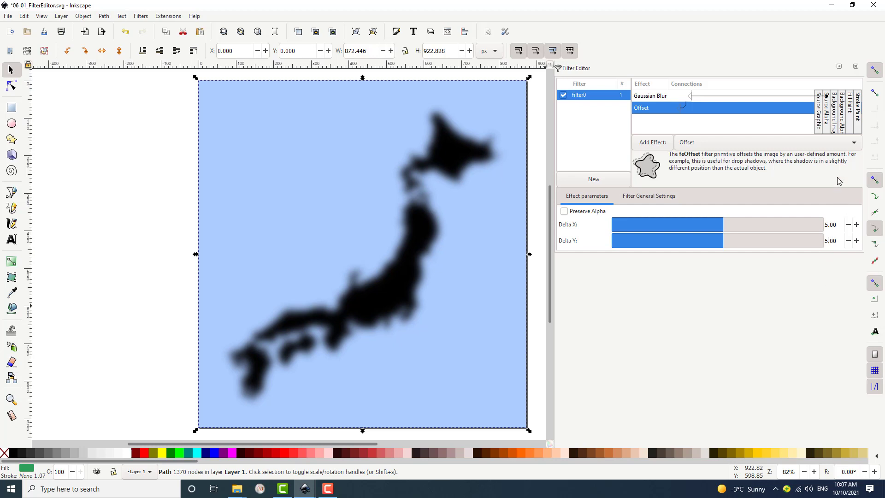
Add a Merge effect to the filter after the Offset.
click(854, 143)
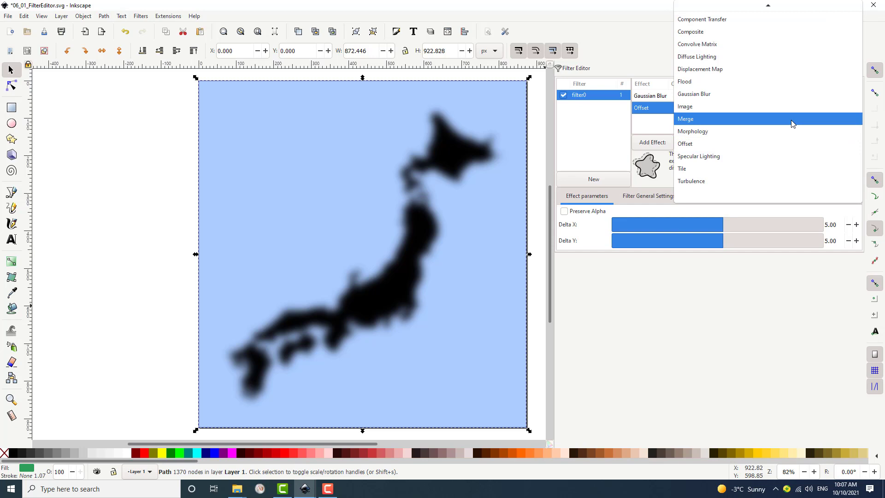
click(791, 124)
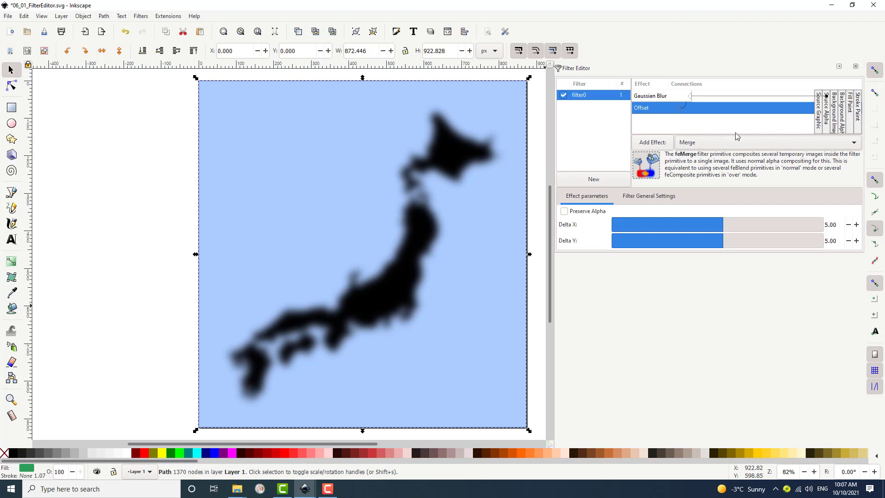
click(652, 142)
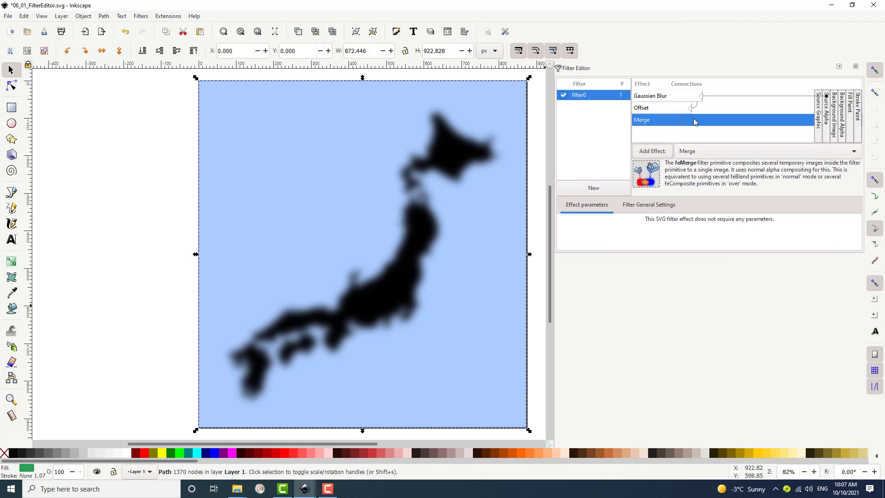
Connect the Merge inputs to the Offset result and to Source Graphic.
click(668, 113)
click(669, 120)
drag(681, 123, 692, 117)
drag(692, 113, 691, 110)
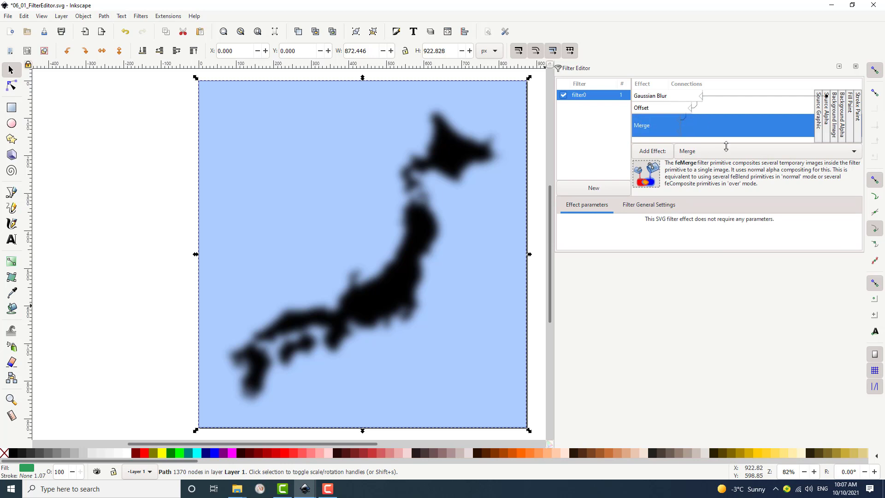
click(670, 111)
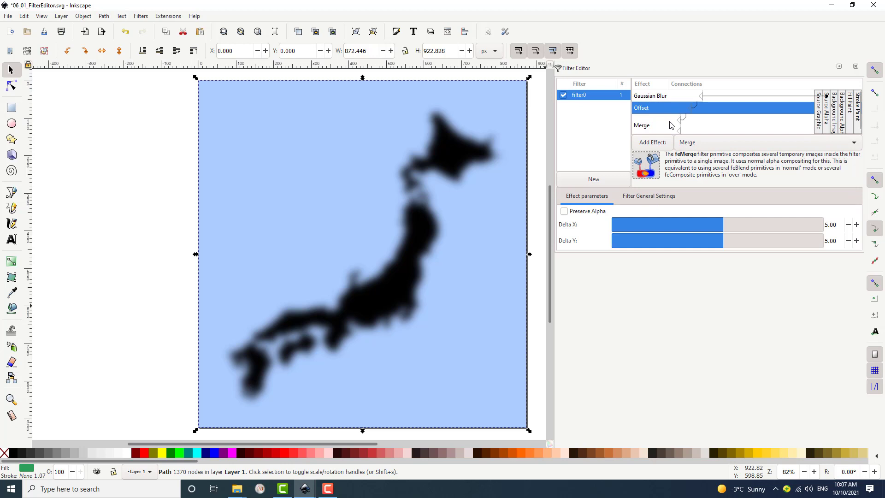
click(679, 131)
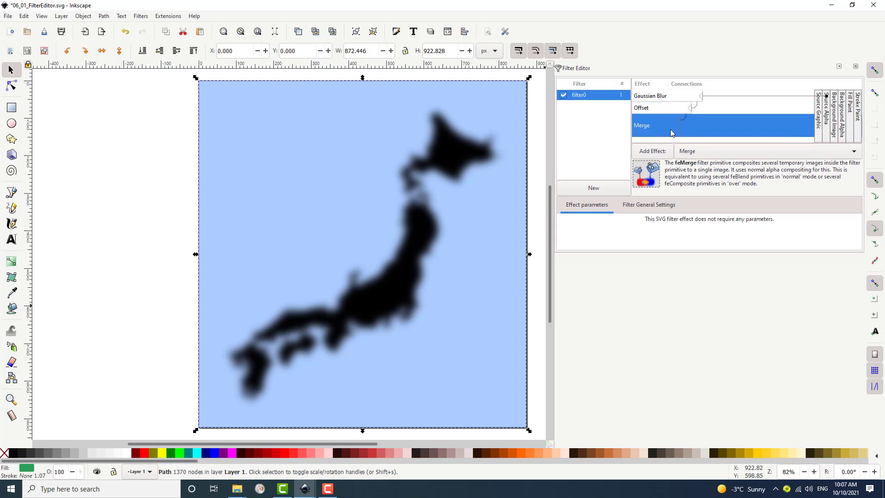
drag(680, 131, 707, 131)
drag(819, 130, 819, 131)
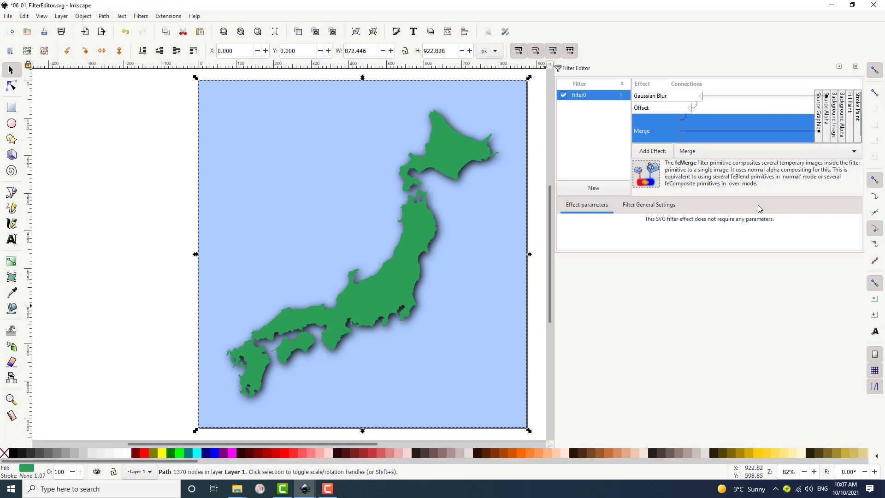
Review each effect in the filter chain and toggle the filter off and on to compare.
click(660, 109)
click(661, 98)
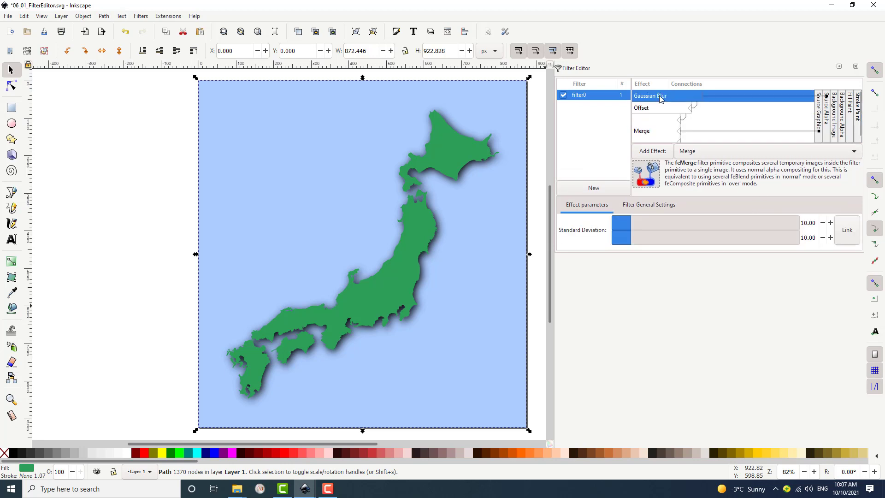
click(660, 110)
click(657, 131)
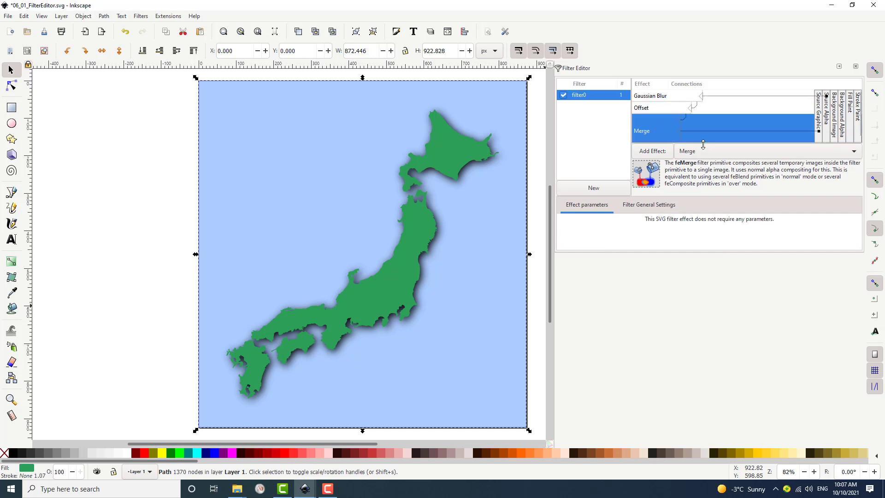
drag(705, 146, 705, 151)
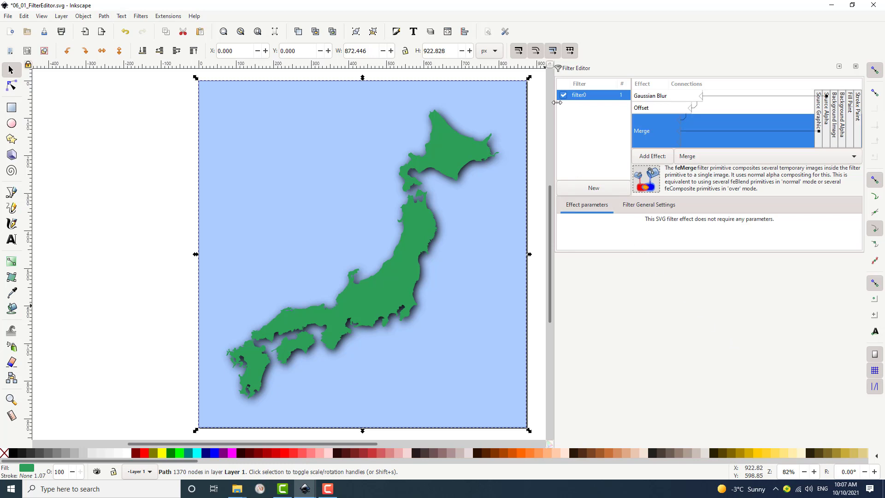
click(563, 96)
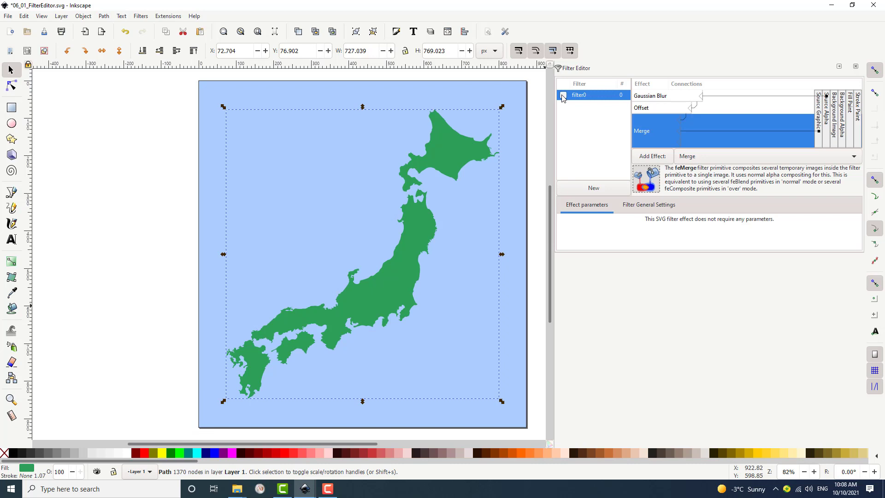
click(563, 96)
Rename the filter to Drop Shadow.
click(577, 95)
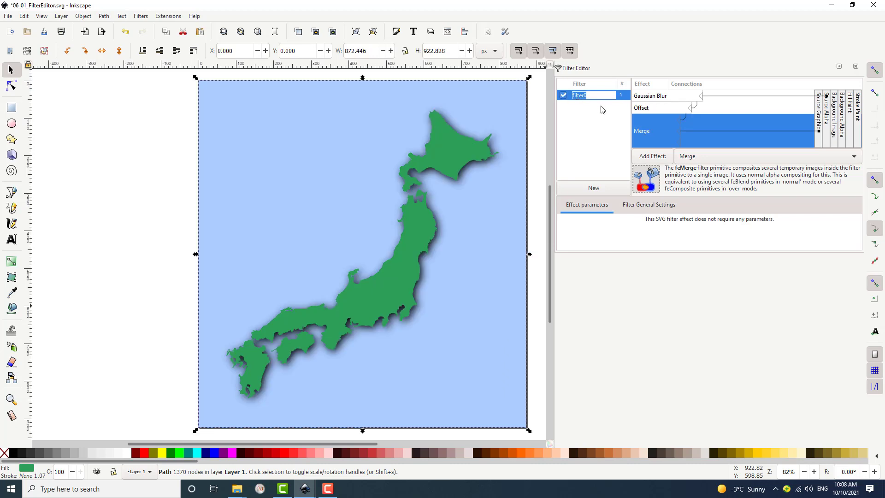
text(Drop Shadow)
key(Return)
Set the Gaussian Blur's standard deviation to 3 in both directions.
click(654, 97)
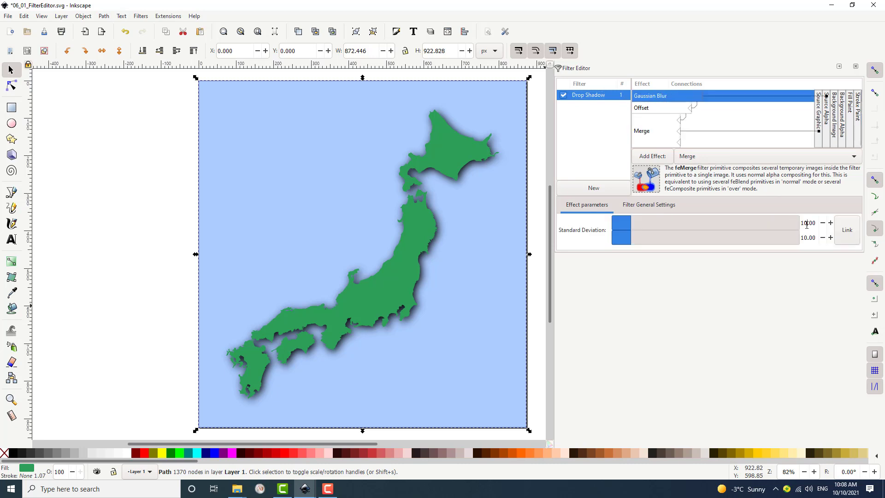
drag(807, 225, 804, 238)
text(3)
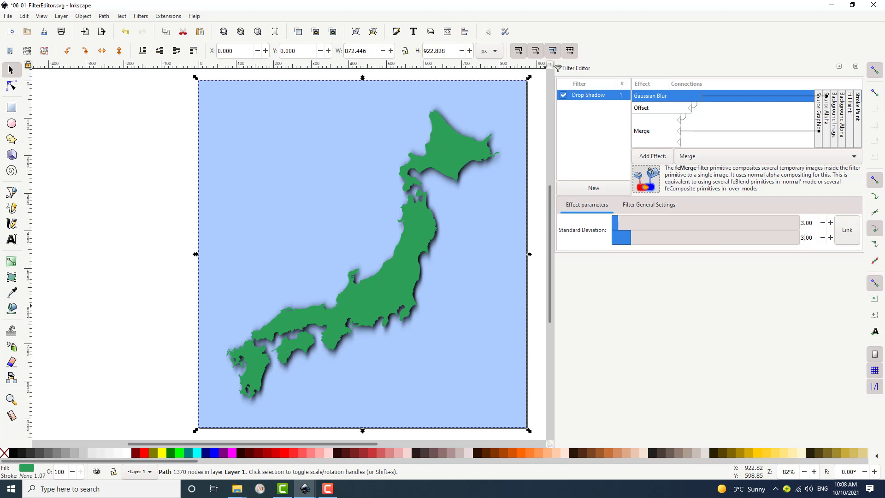
key(Return)
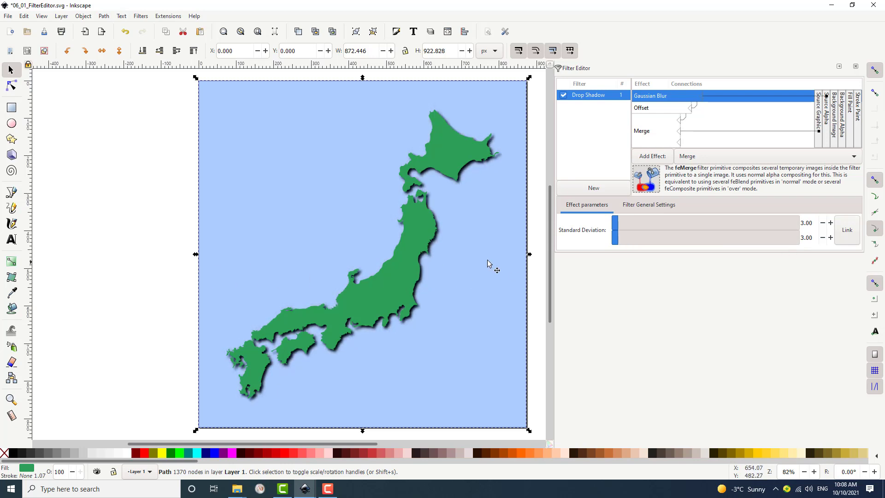
click(157, 283)
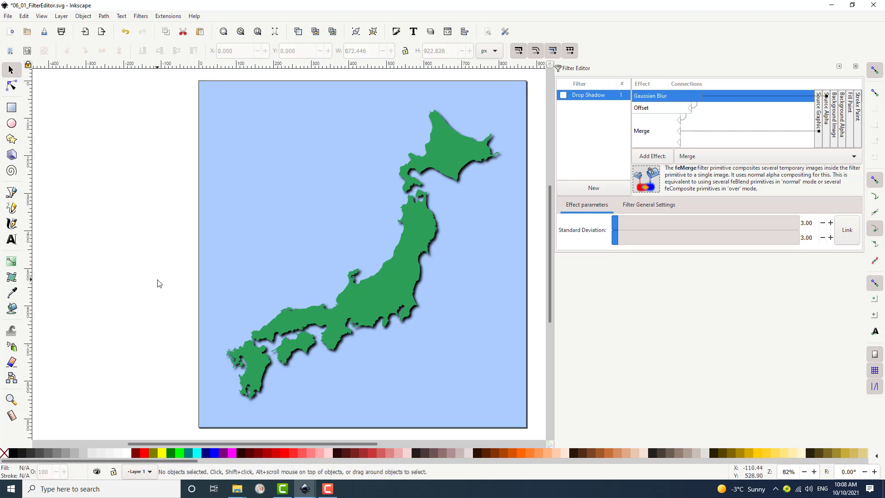
click(147, 20)
mouse_move(153, 28)
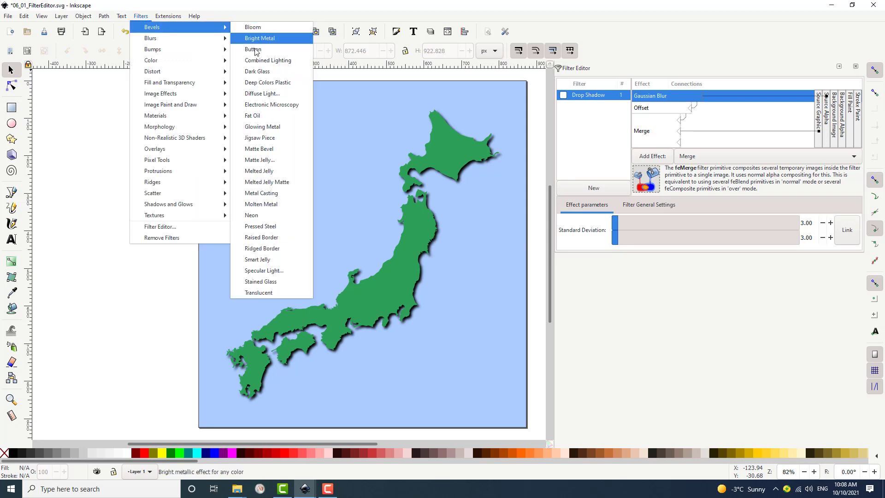
mouse_move(201, 40)
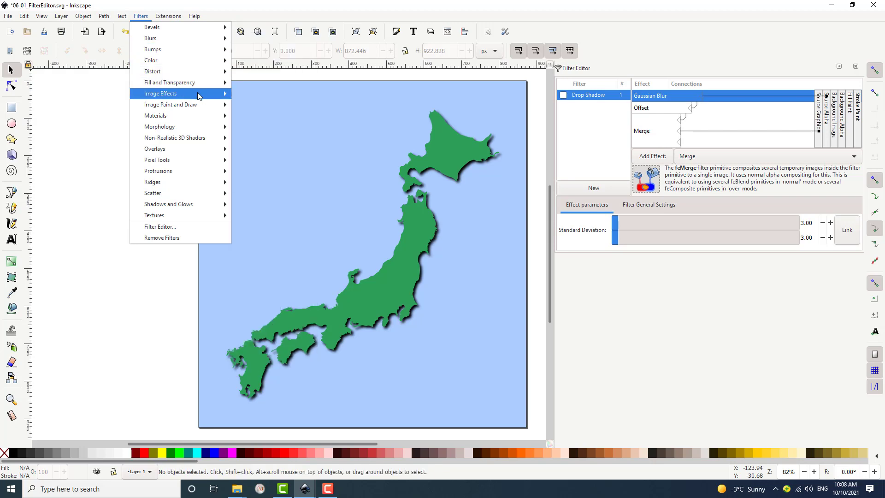
click(170, 281)
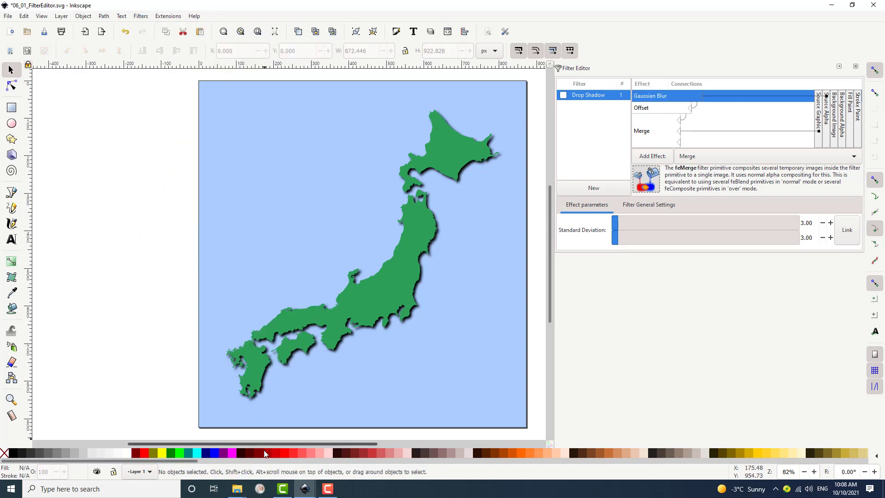
Locate filters.svg in the Inkscape examples folder and switch to its open Inkscape window.
mouse_move(242, 488)
click(225, 454)
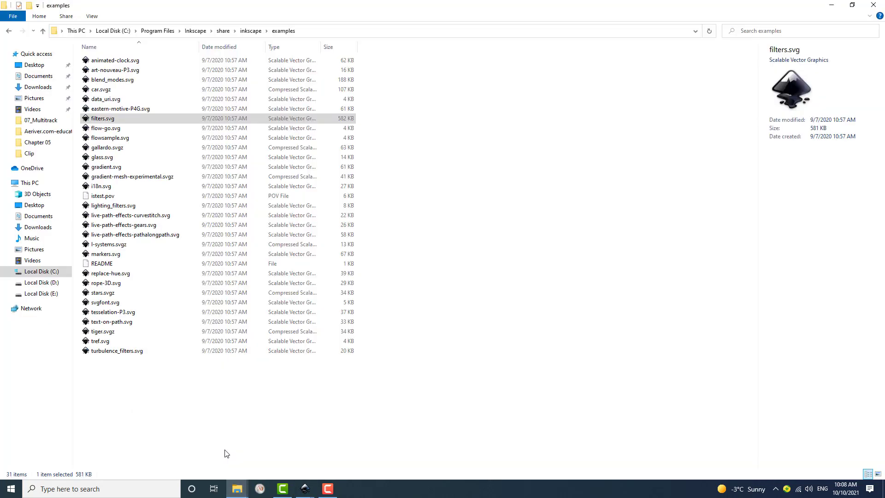
click(306, 32)
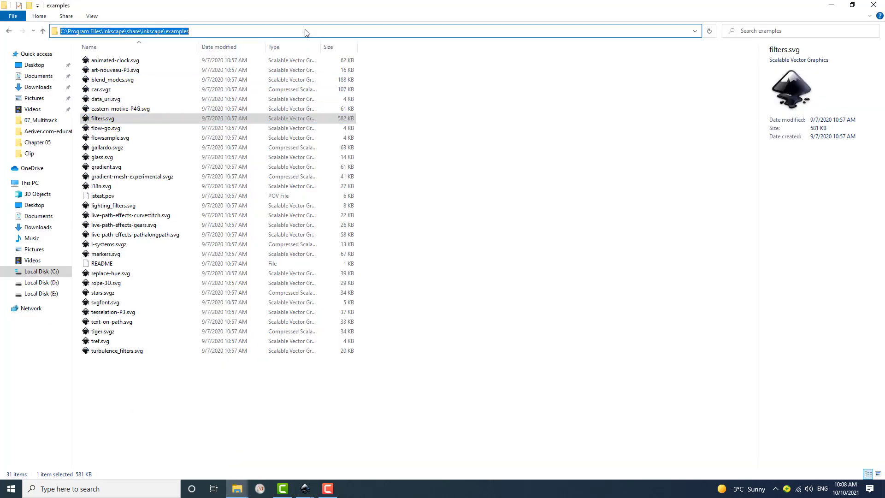
click(210, 30)
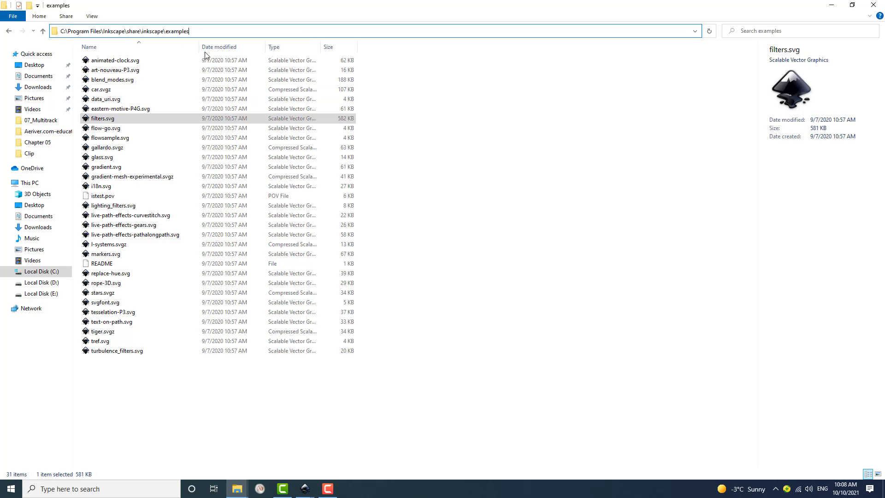
click(308, 492)
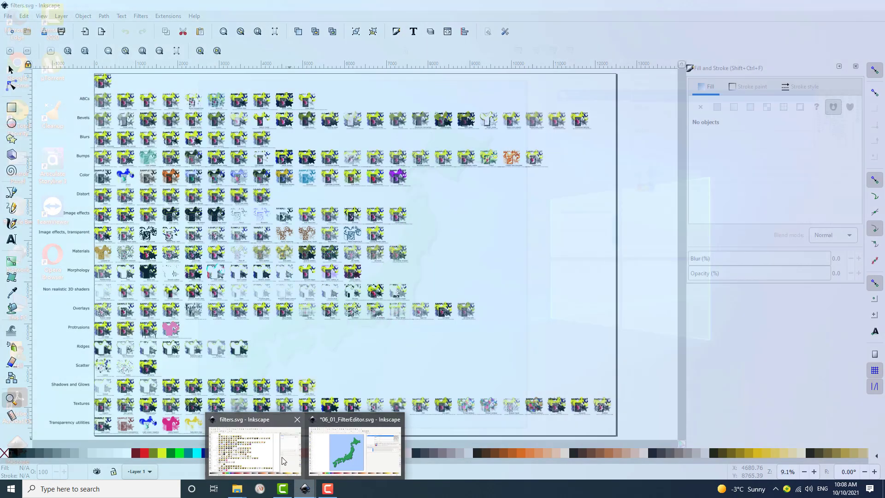
click(284, 461)
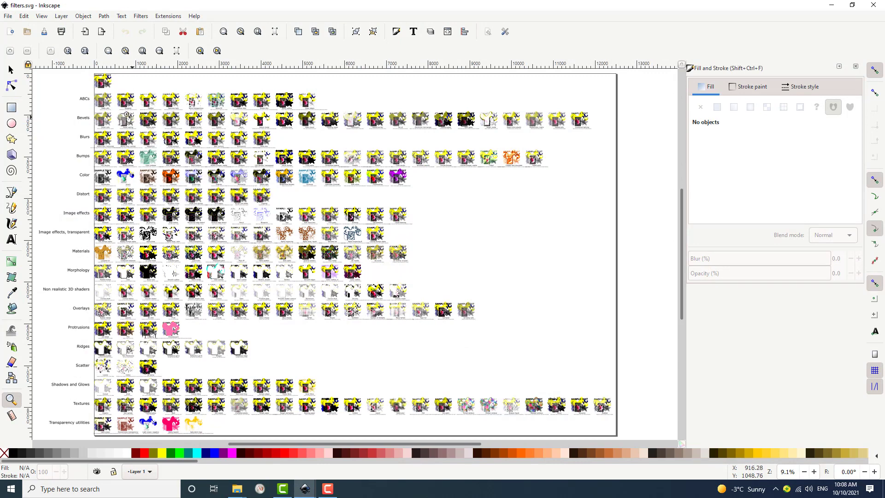
Zoom in to examine the sample filter previews in filters.svg.
drag(76, 72, 325, 174)
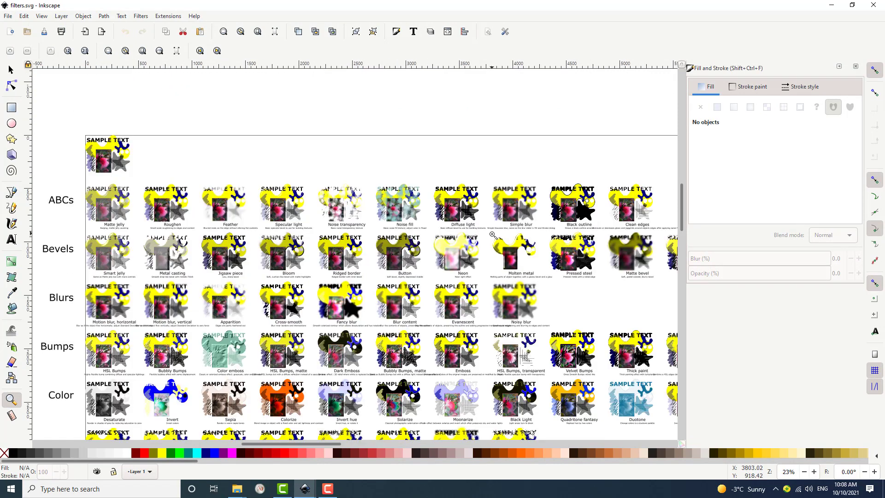
drag(68, 133, 381, 302)
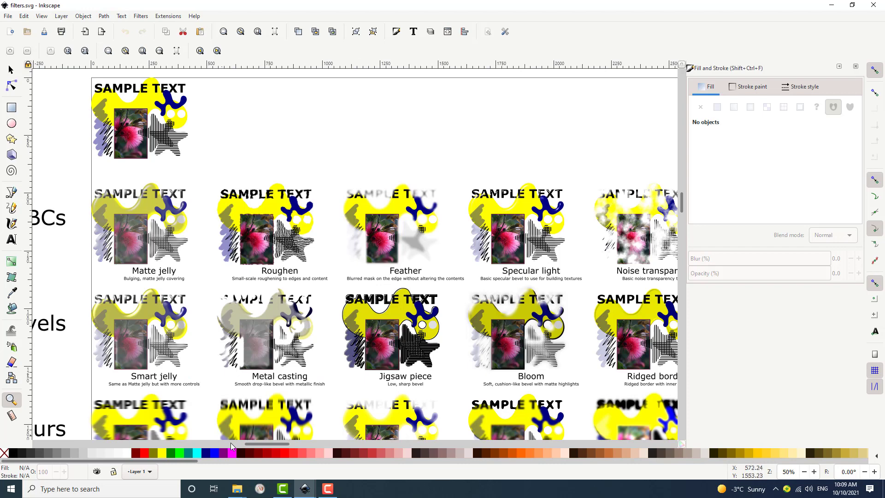
drag(257, 445, 251, 444)
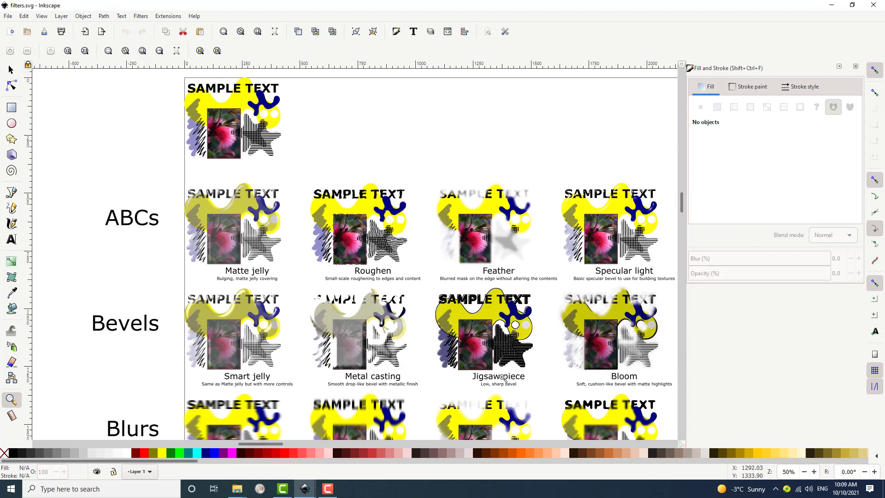